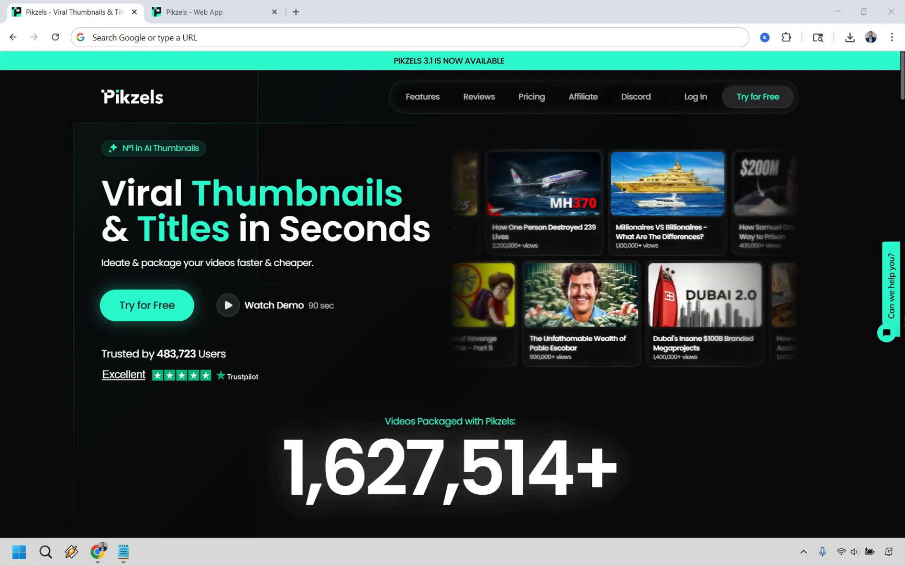
# Switch to the Pikzels Web App tab, which shows the Get Started prompt page
pyautogui.hotkey('ctrl', 'Tab')
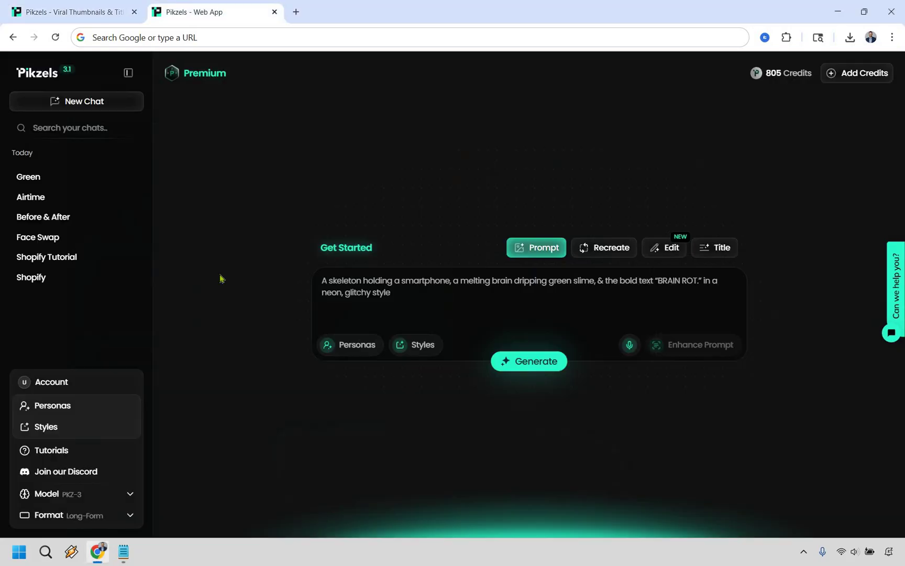
# Open the Personas panel from the left sidebar to see the one saved private persona
pyautogui.click(50, 405)
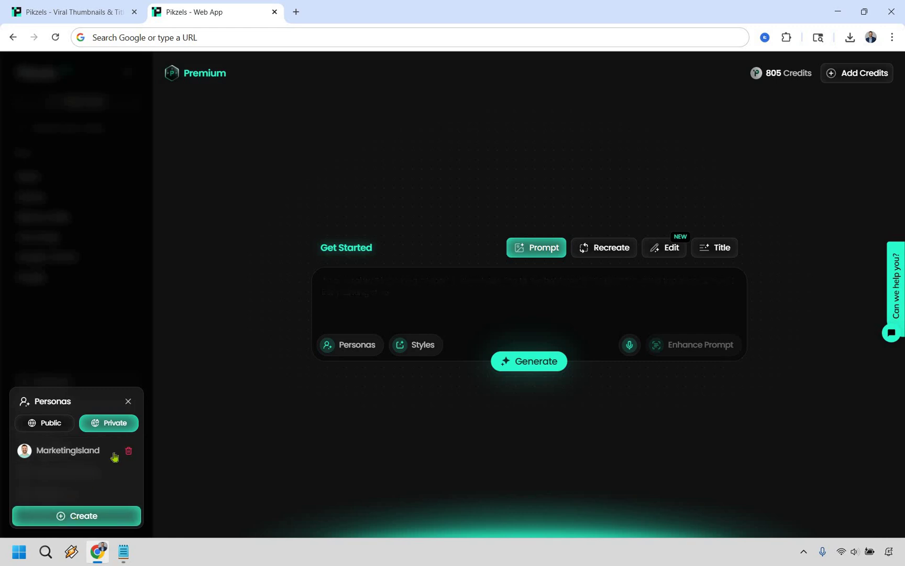
pyautogui.click(74, 517)
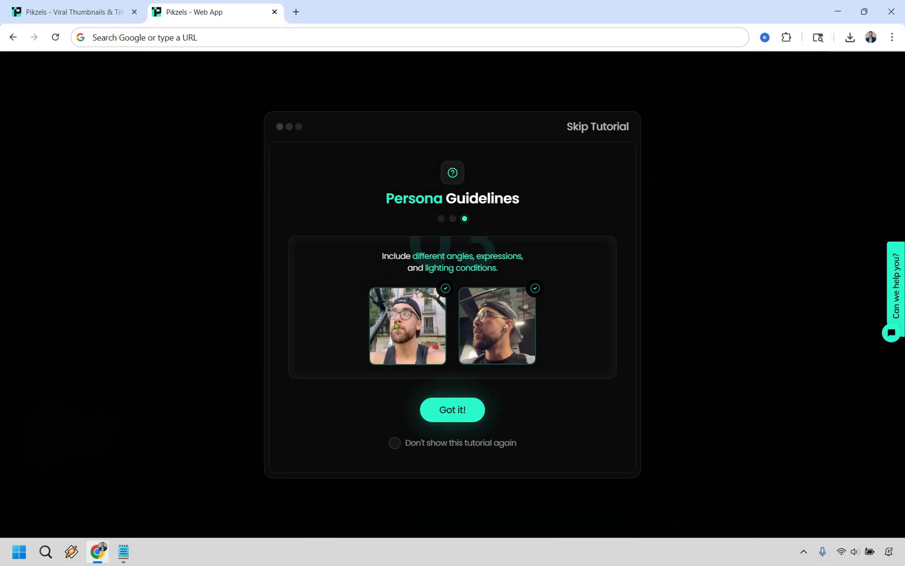
pyautogui.click(461, 409)
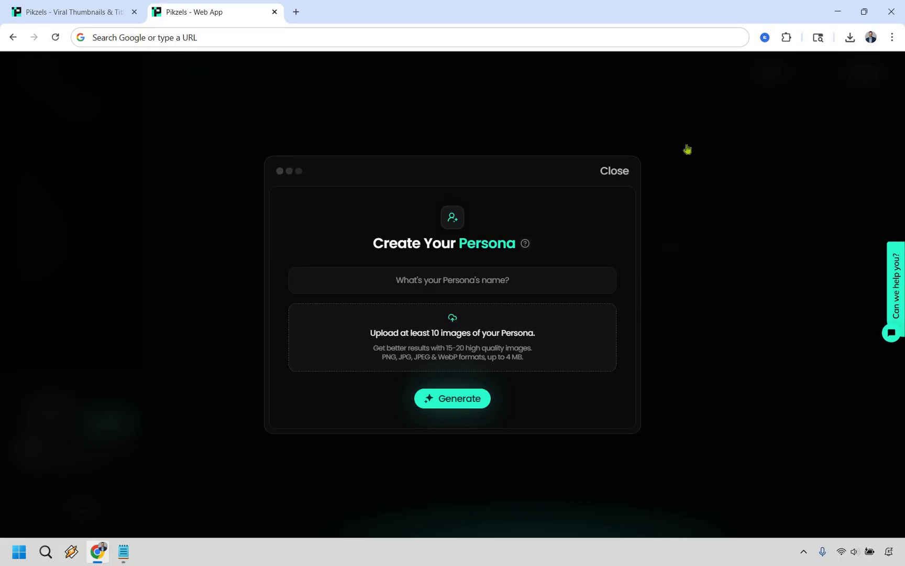
pyautogui.click(619, 173)
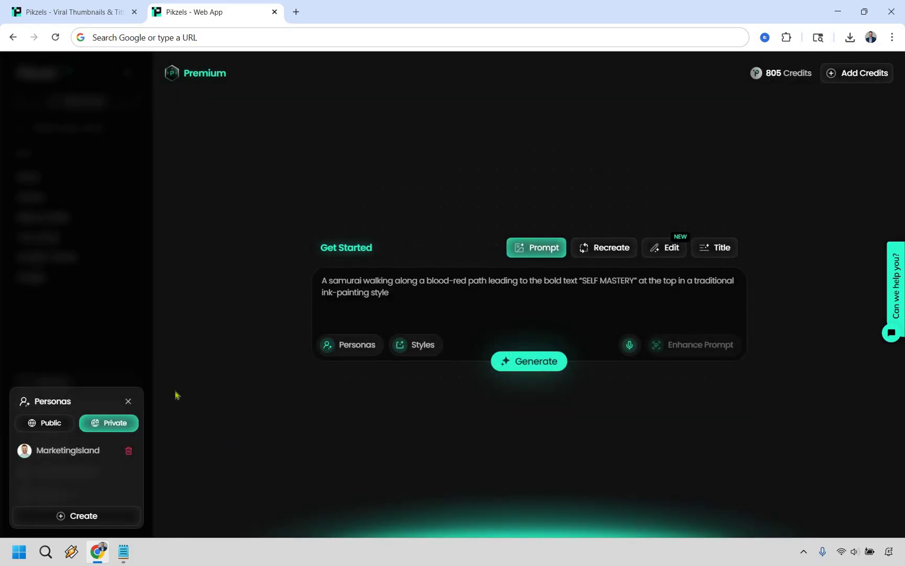
# Close Personas, collapse the sidebar with Ctrl+B, and detach the persona chip from the prompt
pyautogui.click(180, 205)
pyautogui.hotkey('ctrl', 'b')
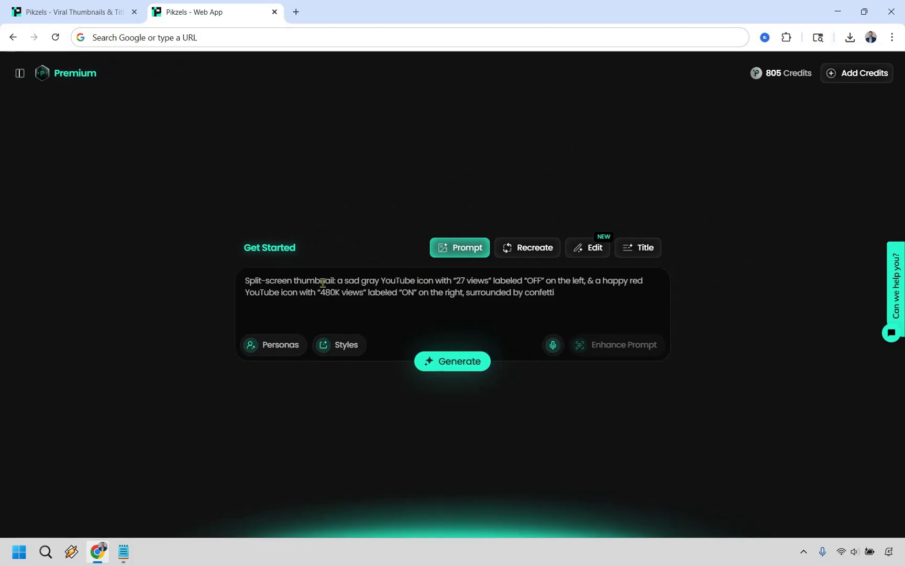
pyautogui.click(272, 347)
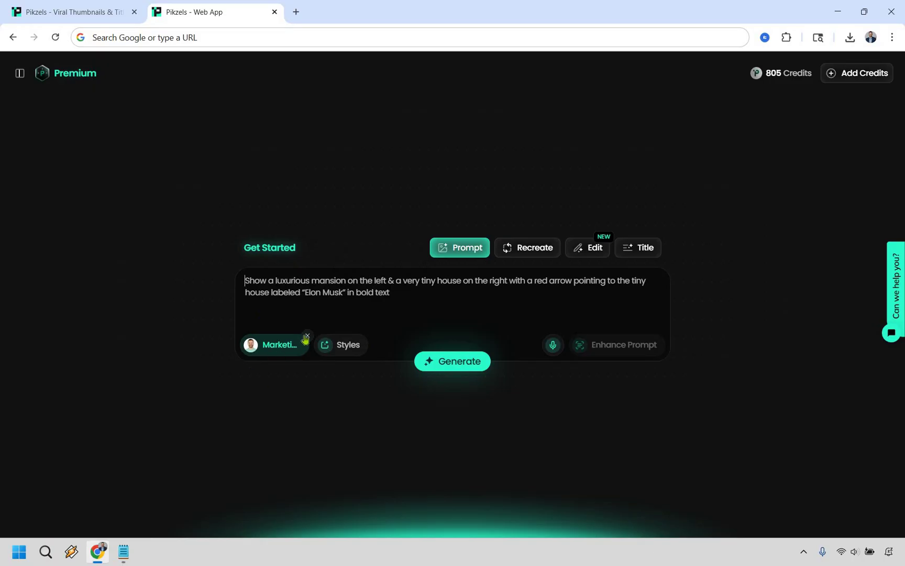
pyautogui.click(307, 338)
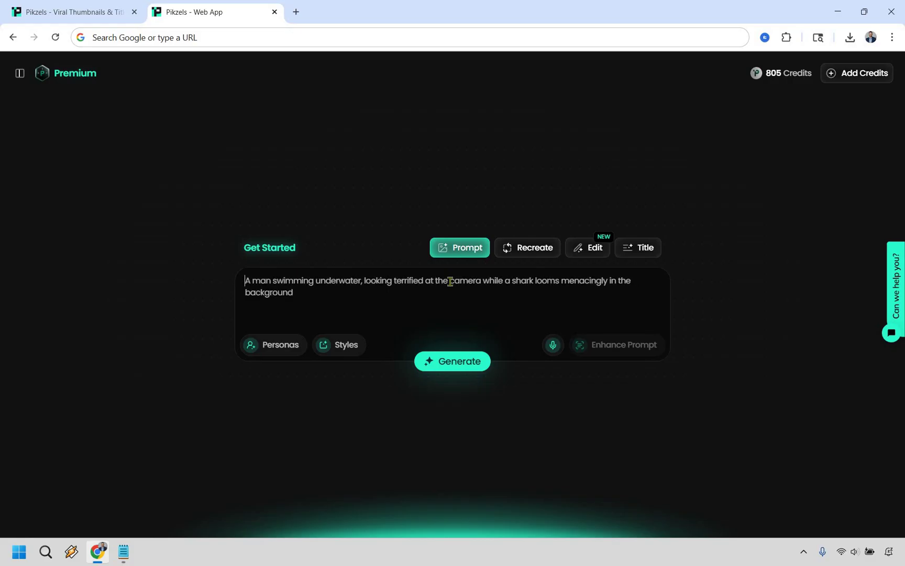
# Accept the suggested prompt for a skateboarder mid-air off a rooftop ramp over a city skyline
pyautogui.write('Give me a realistic thumbnail of a skateboarder going off a huge ramp on top of a building and in mid air. Make it so that the thumbnail is zoomed out so that you can see how high up he is.')
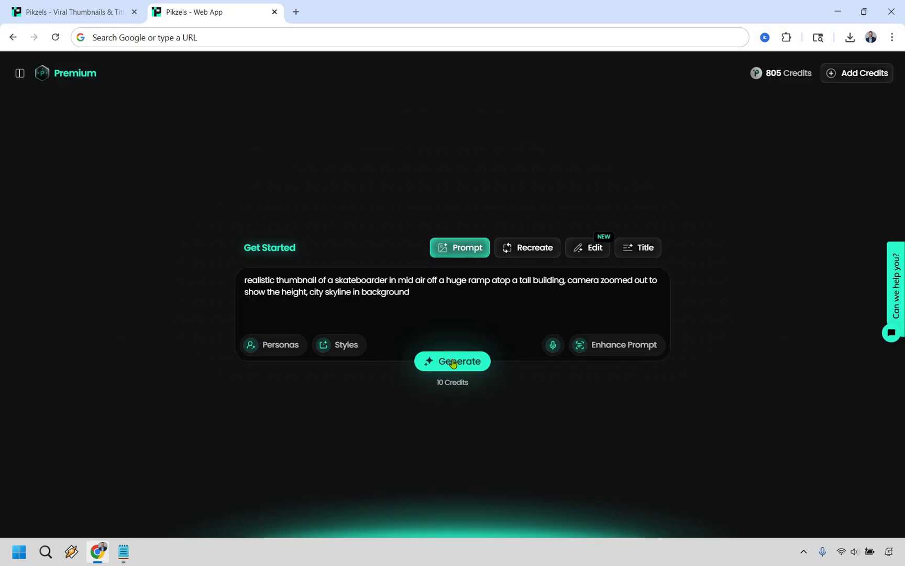
# Generate the skateboarder thumbnail for 10 credits, leaving 795 credits
pyautogui.click(453, 363)
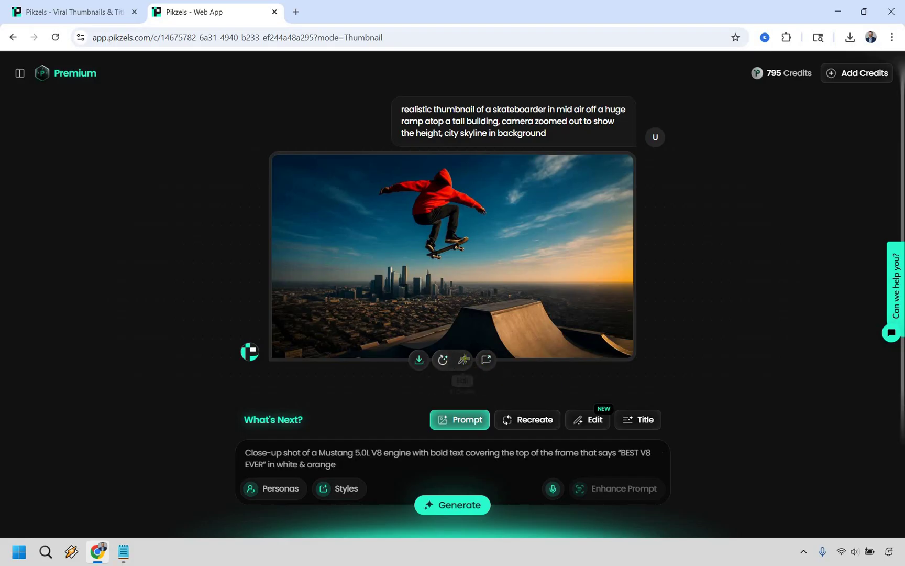
pyautogui.click(463, 360)
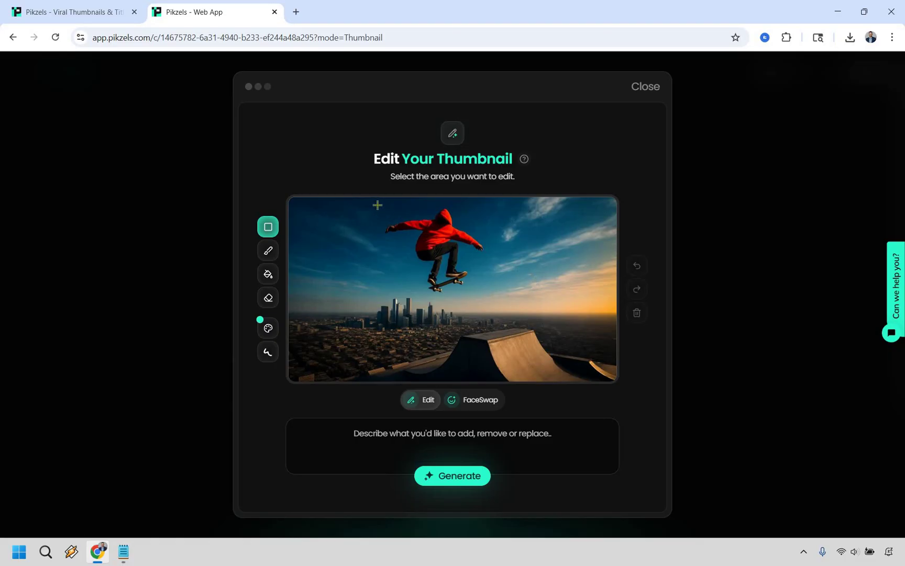
pyautogui.moveTo(374, 204); pyautogui.dragTo(493, 295)
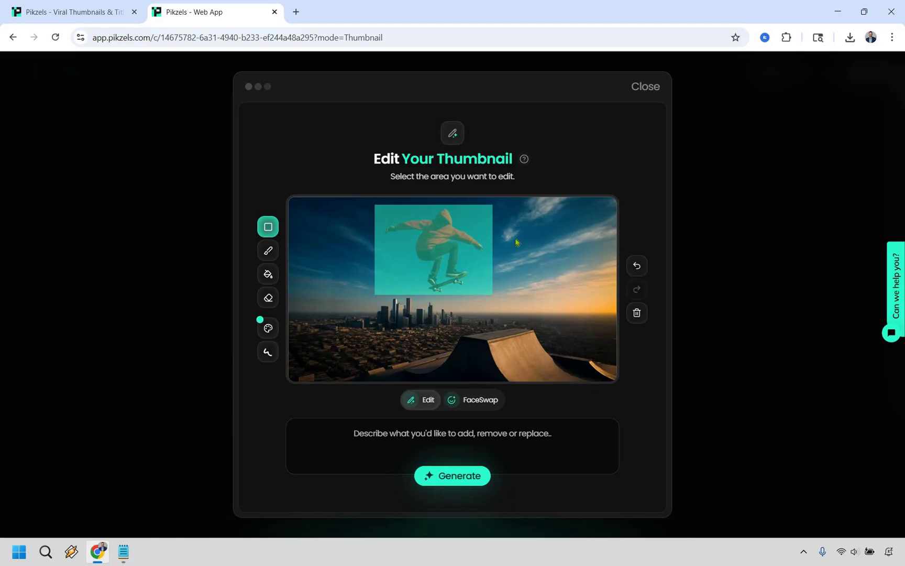
pyautogui.press('Escape')
pyautogui.click(637, 266)
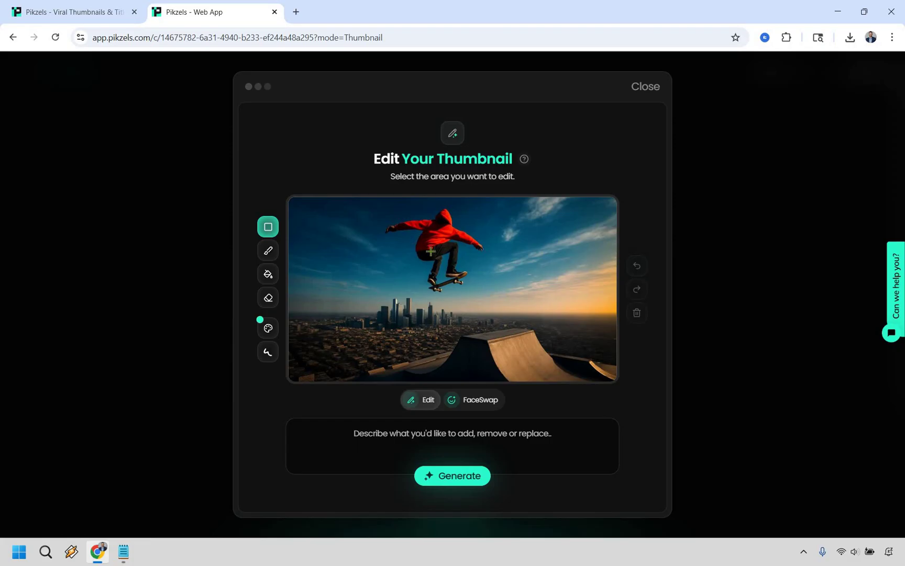
pyautogui.moveTo(411, 241); pyautogui.dragTo(434, 253)
pyautogui.click(435, 228)
pyautogui.click(655, 88)
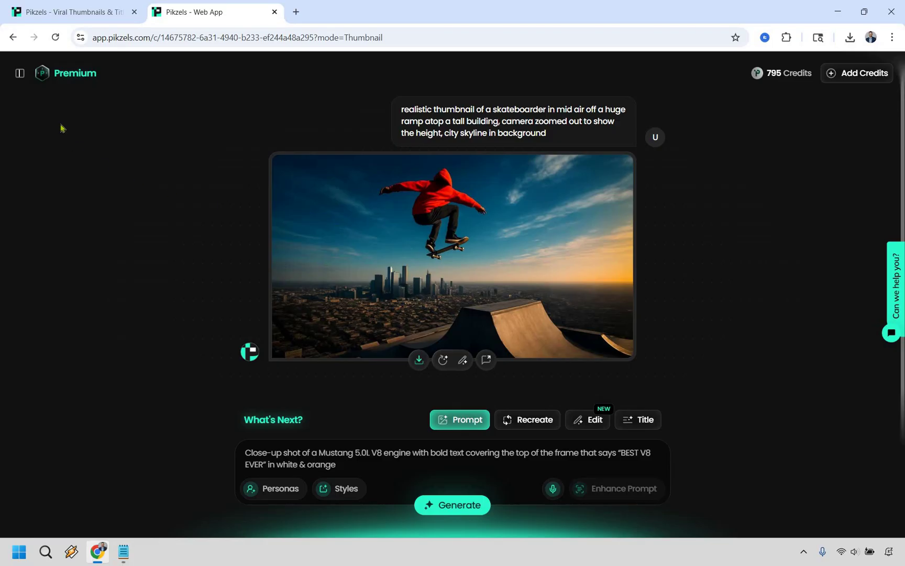
# Start a new chat in Recreate mode, set to upload a thumbnail, with the sidebar hidden
pyautogui.hotkey('ctrl', 'b')
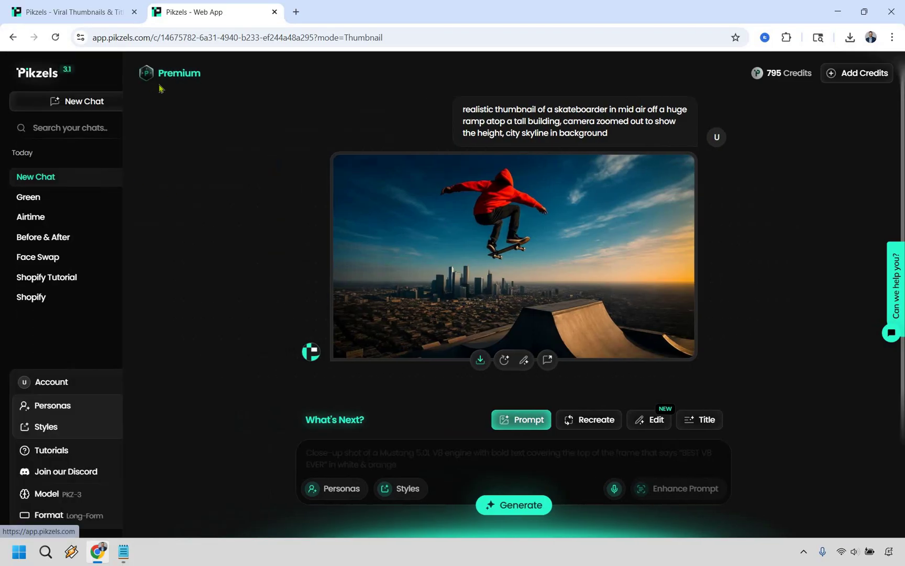
pyautogui.click(94, 102)
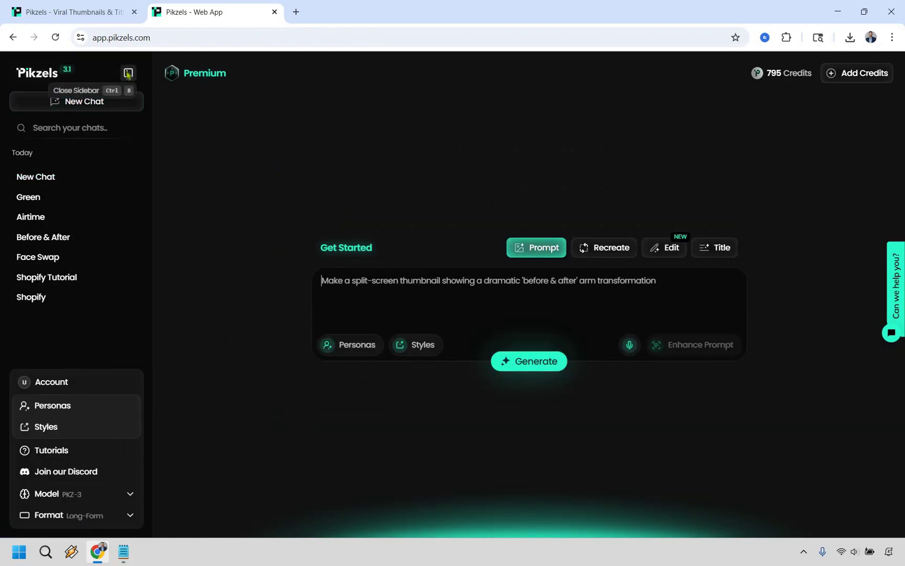
pyautogui.hotkey('ctrl', 'b')
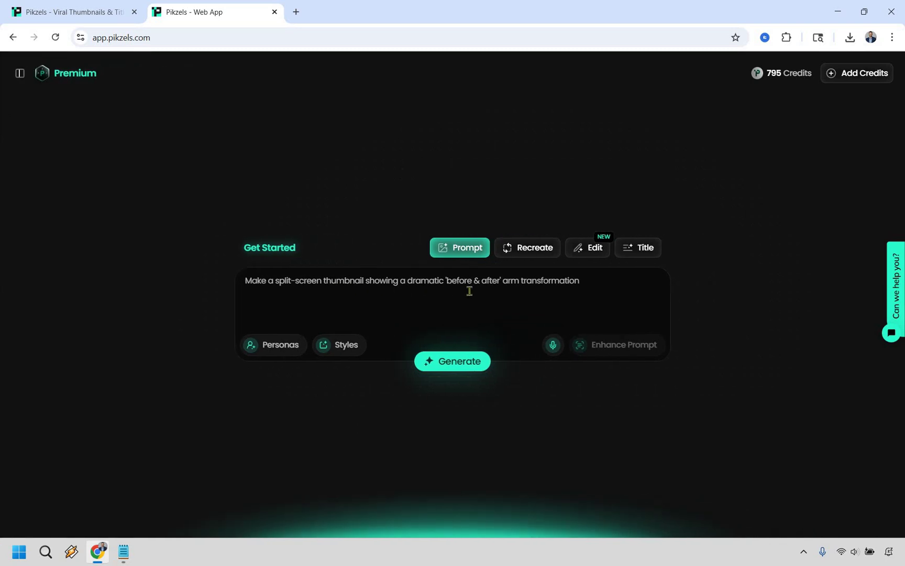
pyautogui.click(527, 247)
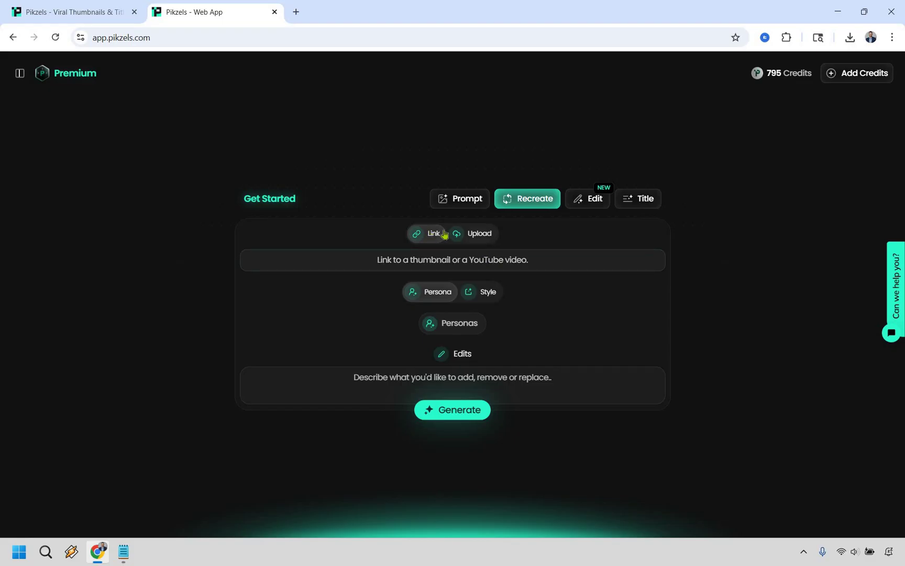
pyautogui.click(481, 235)
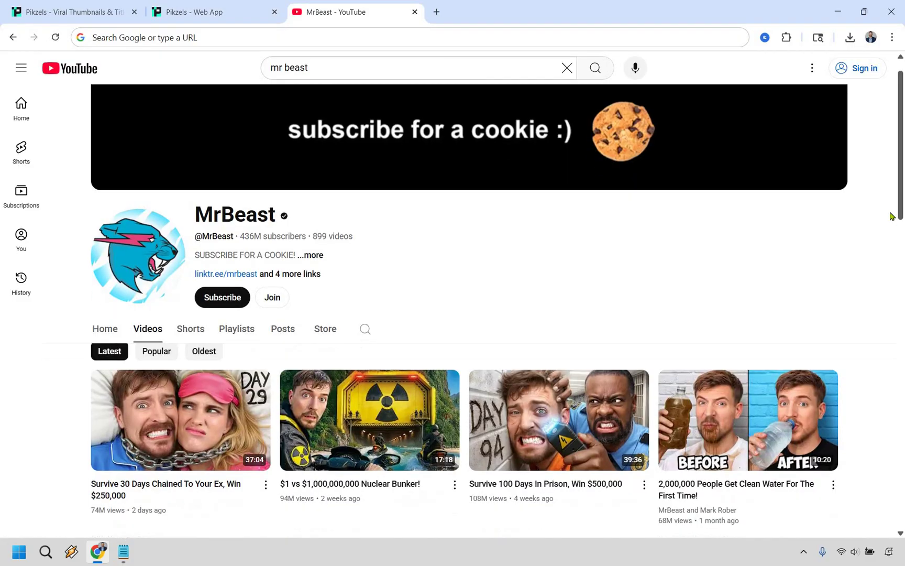
# Scroll MrBeast's Videos tab to find the '$1 vs $100,000,000 Car!' thumbnail
pyautogui.scroll(-8, 892, 216)
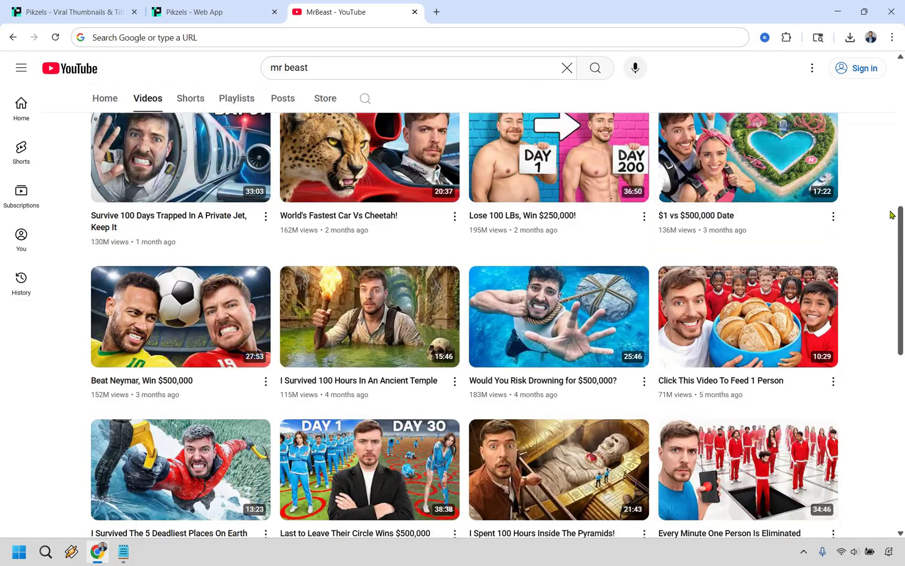
pyautogui.scroll(-9, 892, 216)
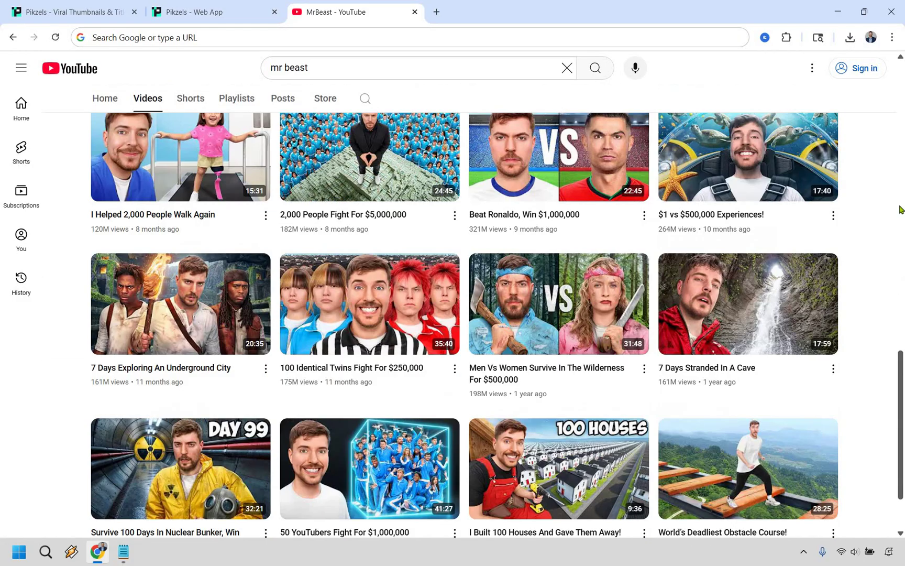
pyautogui.scroll(-6, 894, 224)
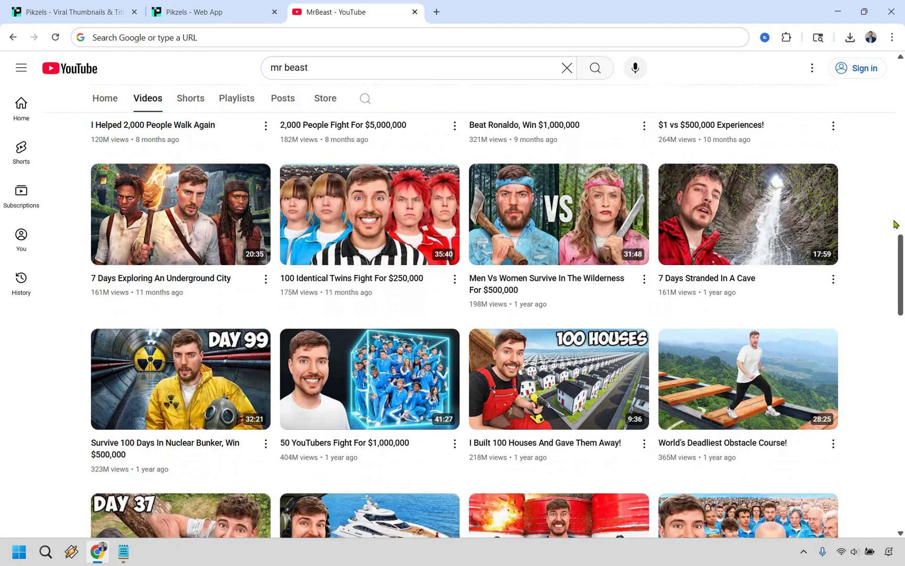
pyautogui.scroll(-6, 895, 224)
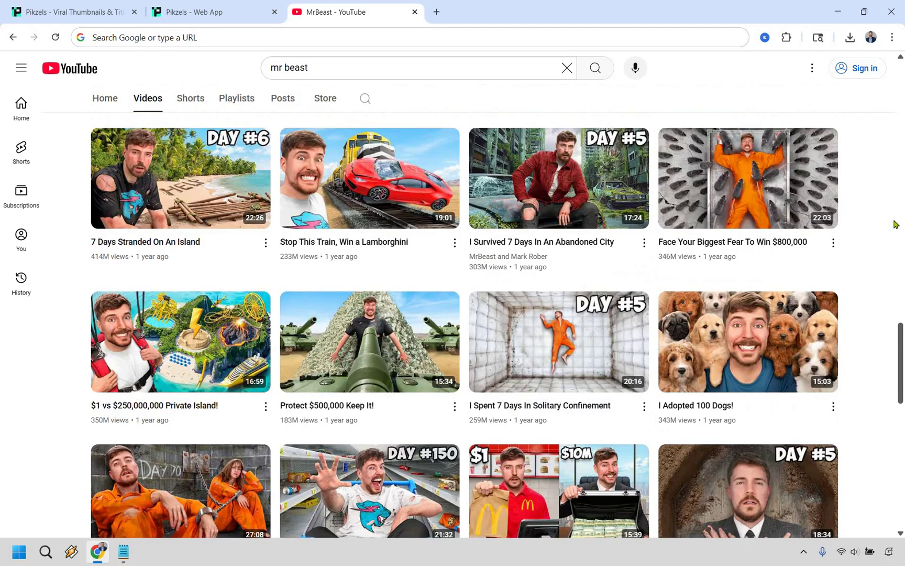
pyautogui.scroll(-2, 794, 243)
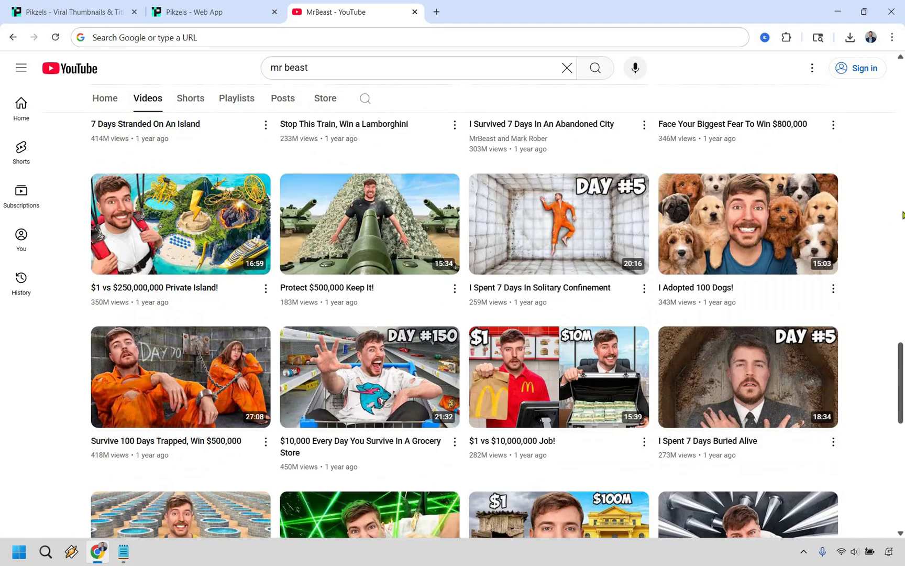
pyautogui.scroll(-4, 902, 215)
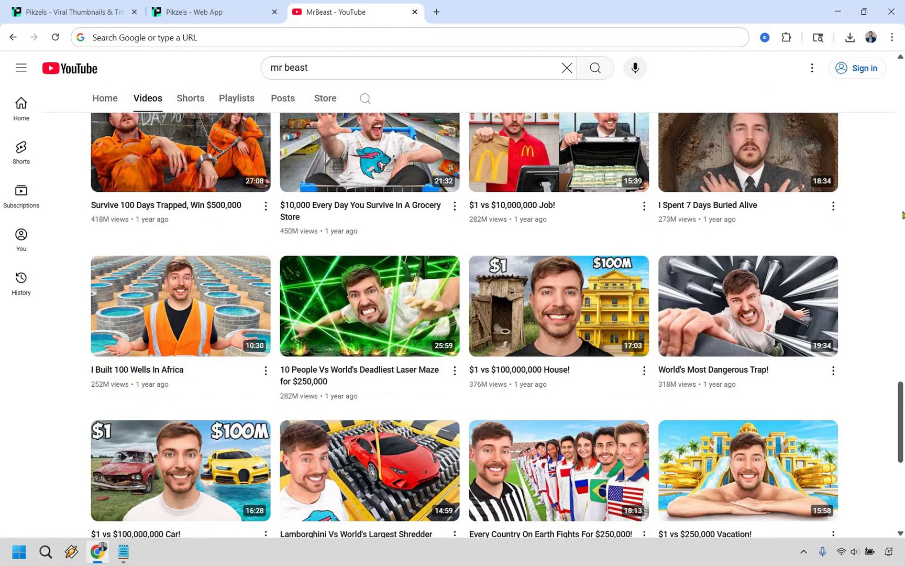
pyautogui.scroll(-3, 902, 214)
pyautogui.scroll(1, 821, 319)
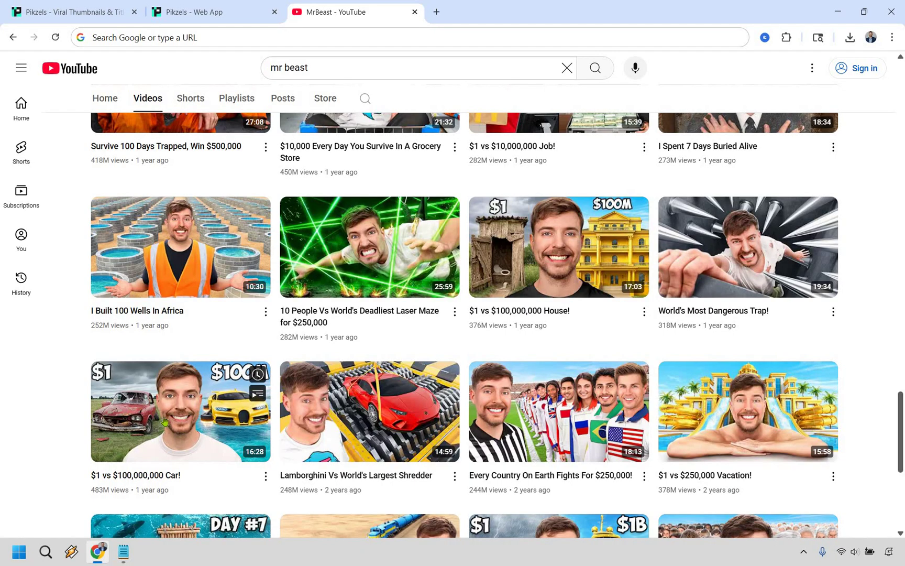
# Open the car video and find its maxresdefault.jpg thumbnail in page source, opening it in a new tab
pyautogui.click(105, 403)
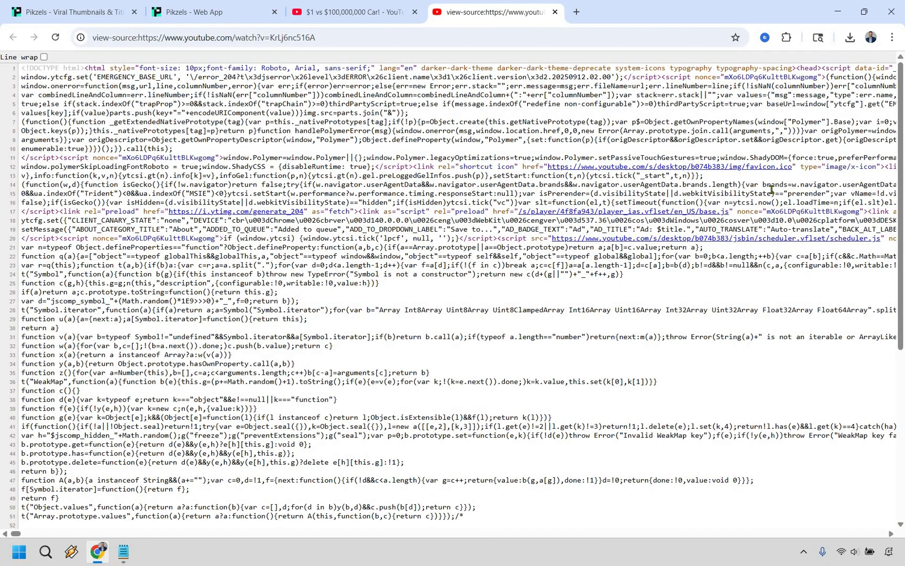
pyautogui.hotkey('ctrl', 'f')
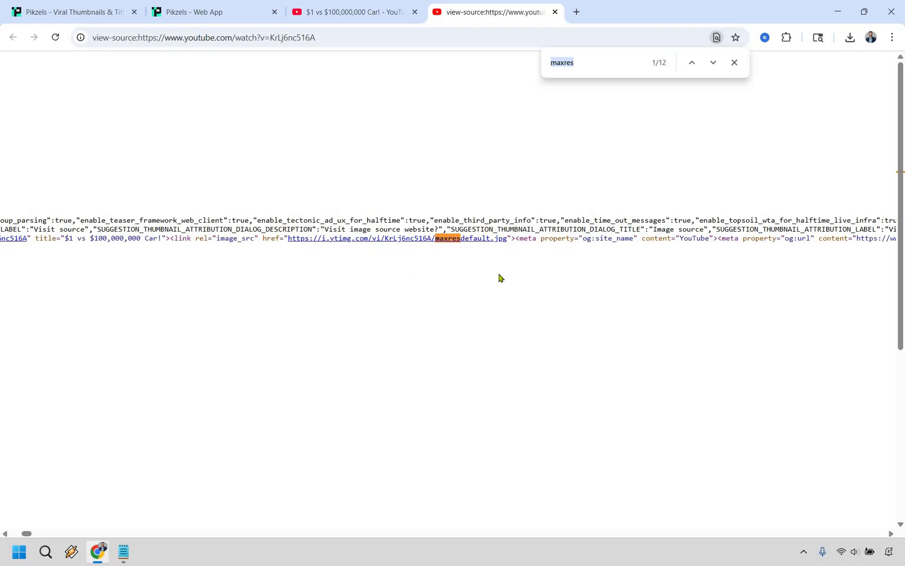
pyautogui.rightClick(361, 239)
pyautogui.click(398, 251)
pyautogui.hotkey('ctrl', 'Tab')
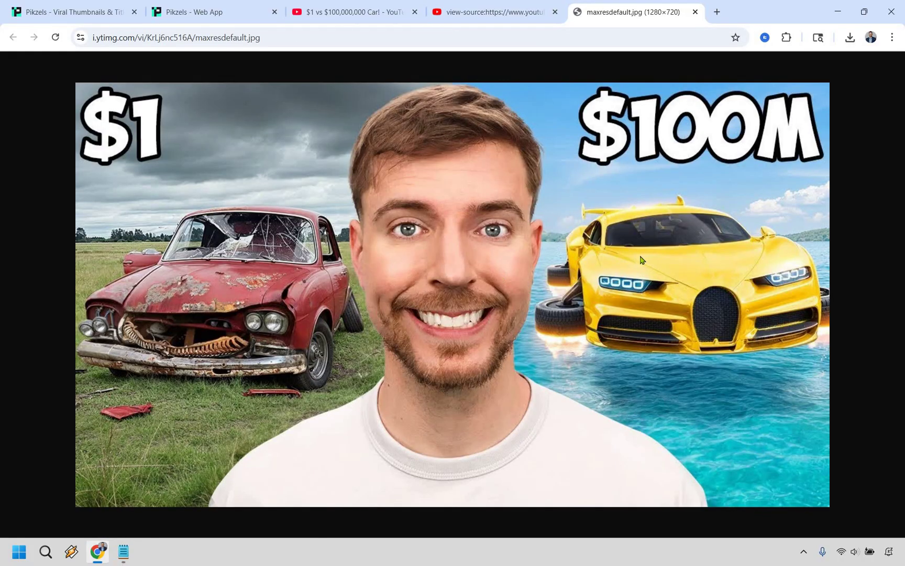
# Close the YouTube video, page-source and full-size thumbnail tabs to return to Pikzels
pyautogui.click(383, 7)
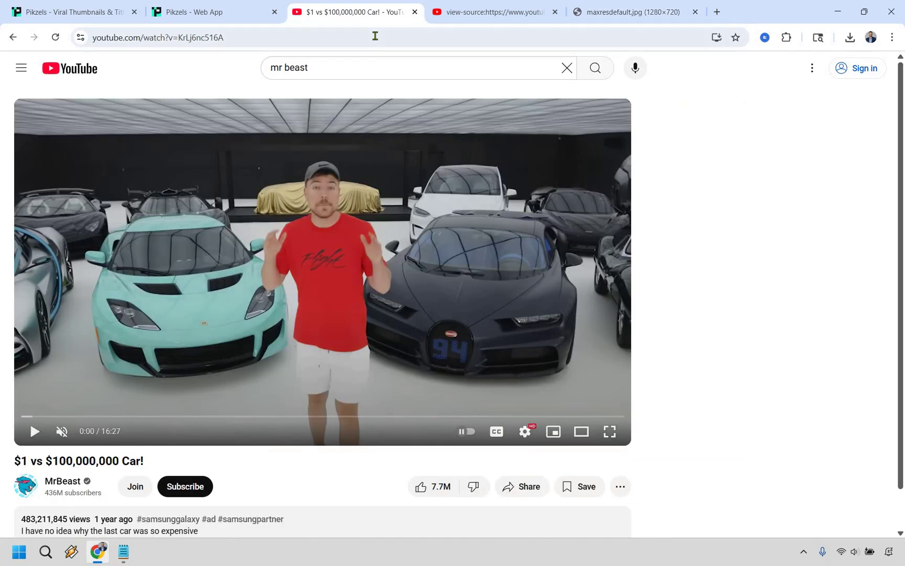
pyautogui.click(414, 13)
pyautogui.click(415, 13)
pyautogui.click(415, 13)
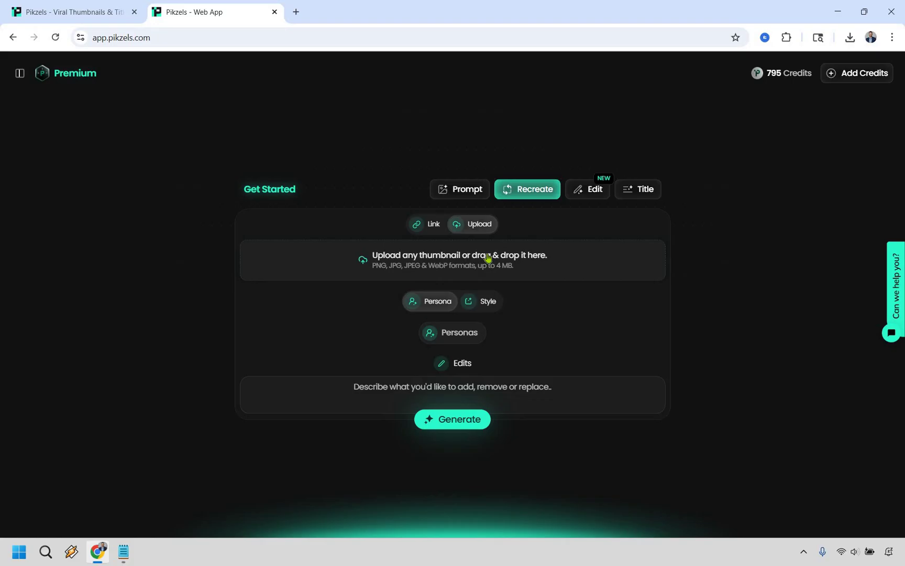
# Recreate the car thumbnail with the saved persona, prompting 'Replace his face, with my personas face'
pyautogui.moveTo(487, 256); pyautogui.dragTo(488, 257)
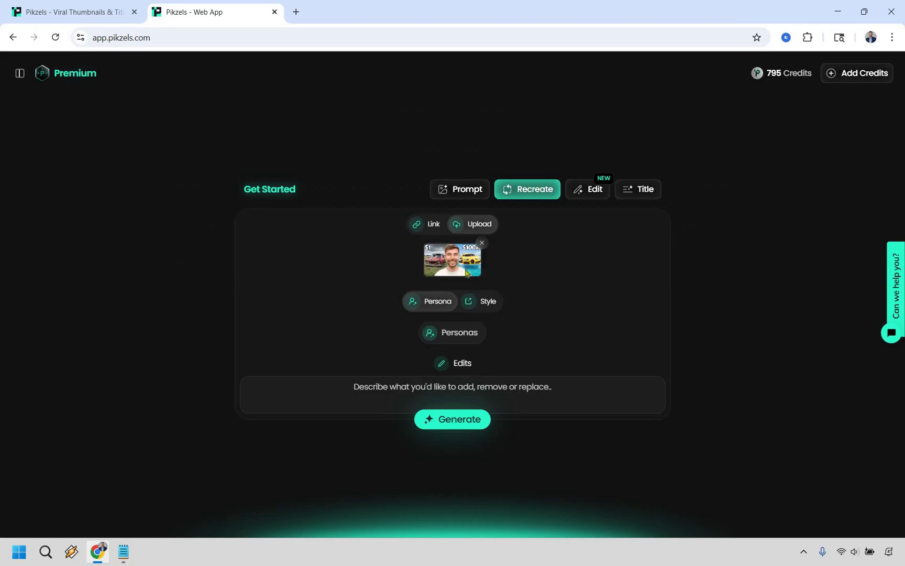
pyautogui.click(449, 336)
pyautogui.click(492, 329)
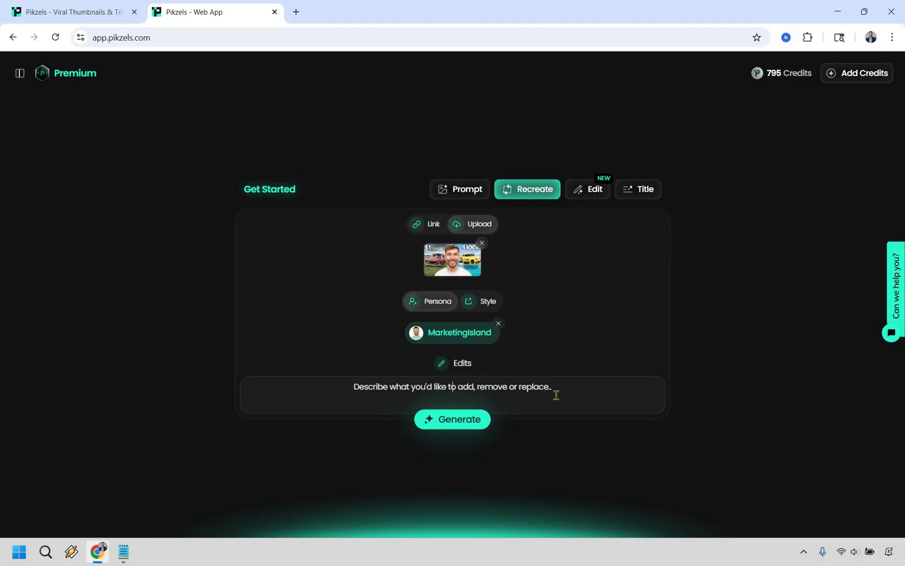
pyautogui.write('Replace h')
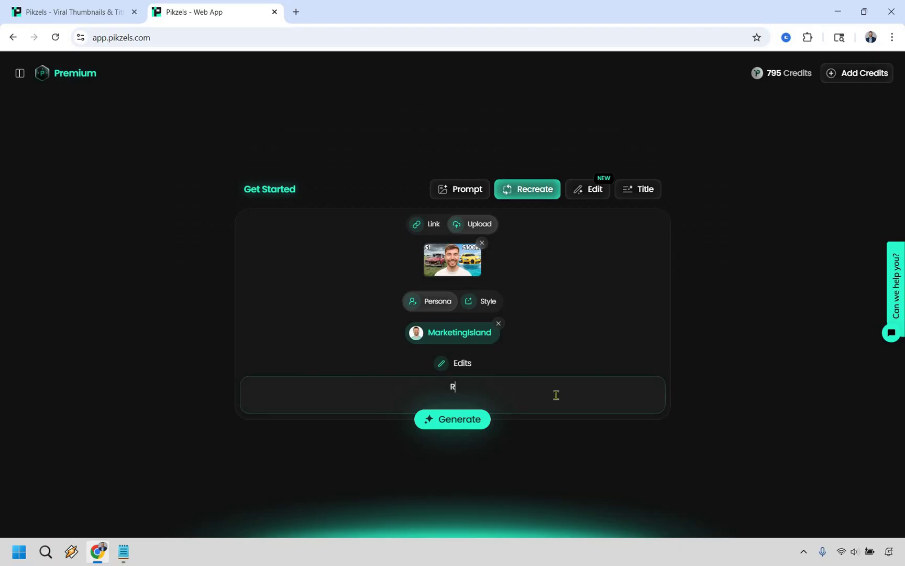
pyautogui.write('is face, with my personas face')
pyautogui.click(474, 424)
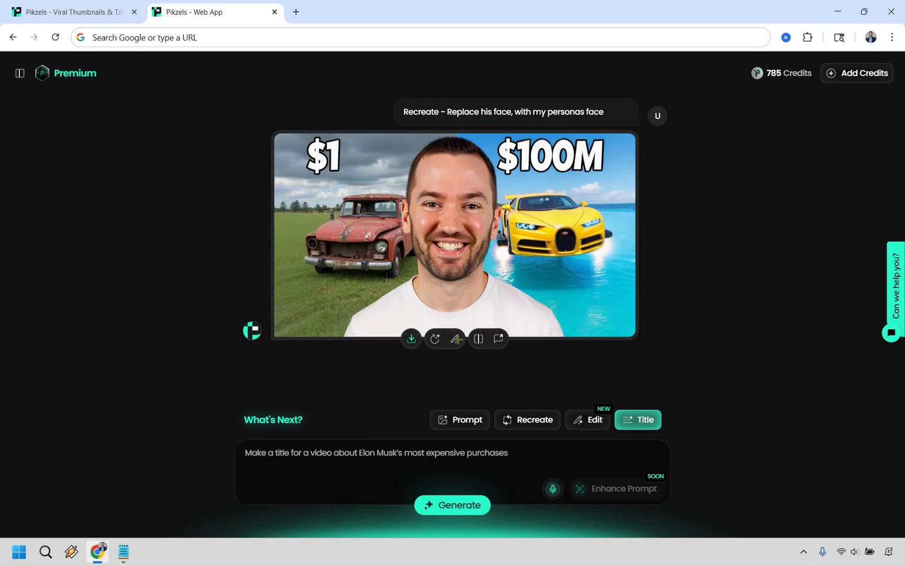
pyautogui.click(454, 338)
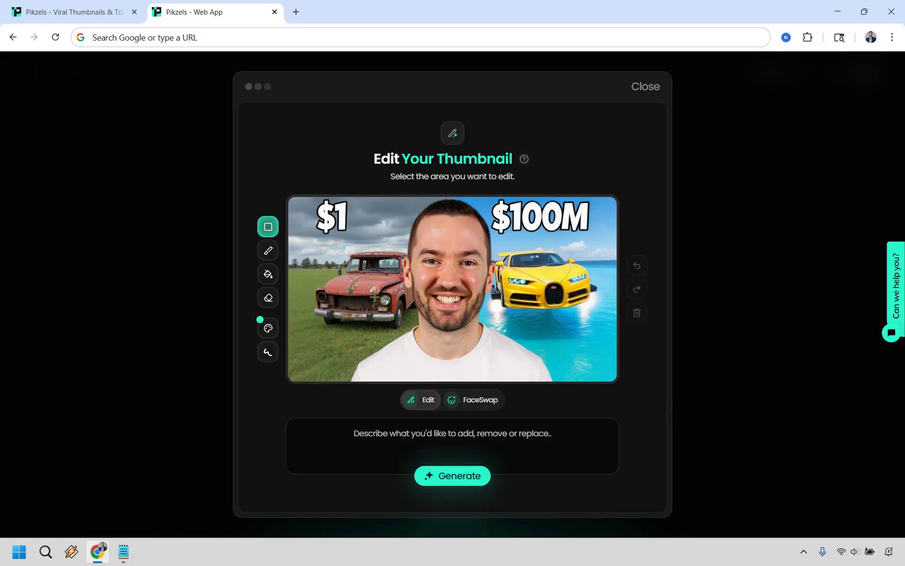
pyautogui.moveTo(382, 296); pyautogui.dragTo(364, 283)
pyautogui.click(637, 266)
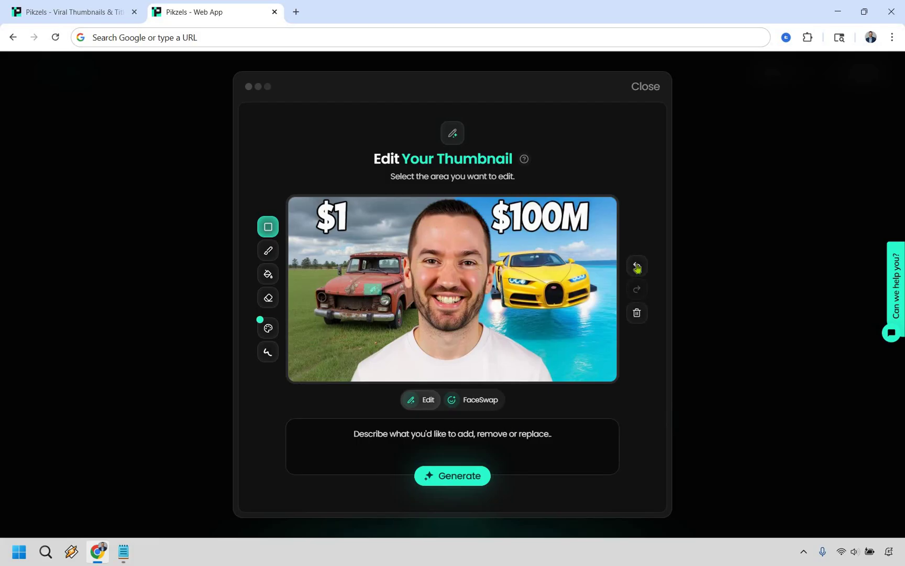
pyautogui.click(645, 86)
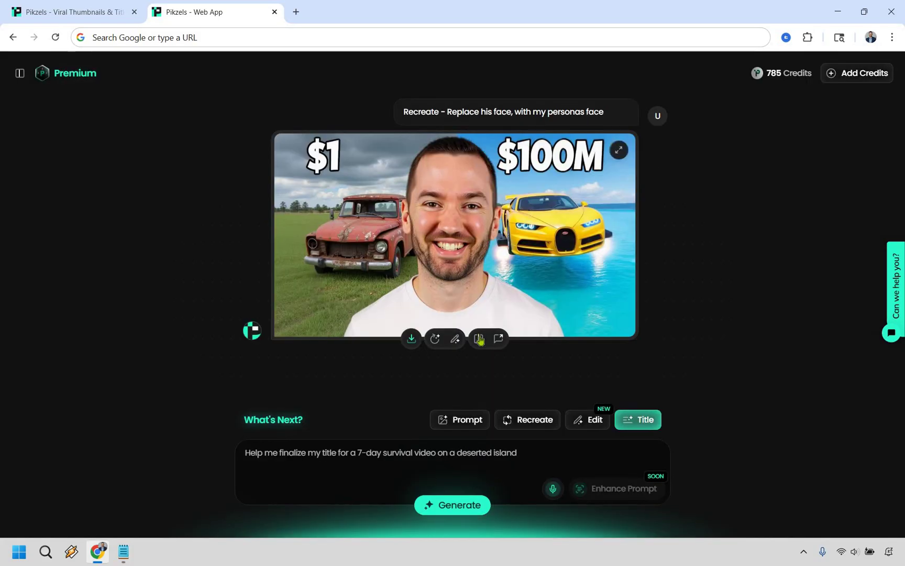
pyautogui.click(478, 338)
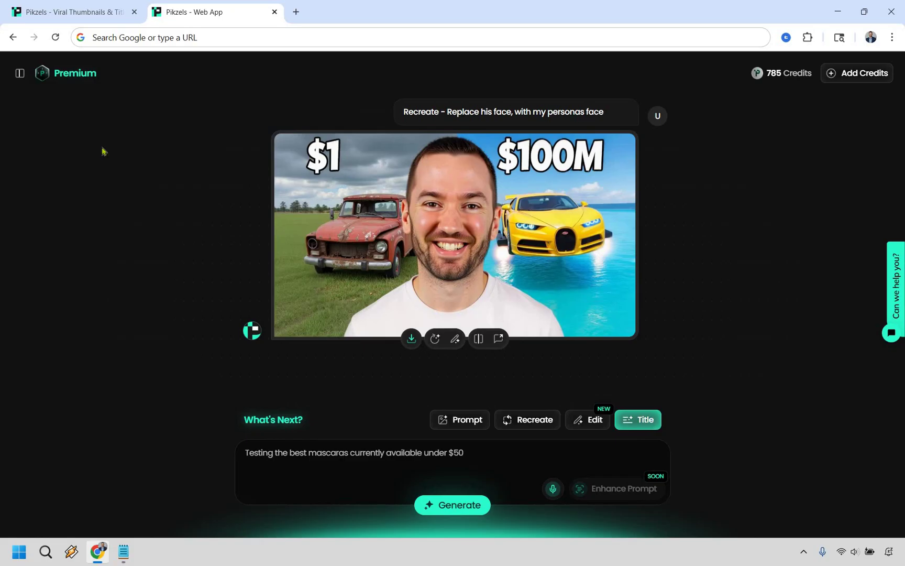
# Start a new Title chat and enter 'Write me a title about finding the best online course platform'
pyautogui.click(78, 74)
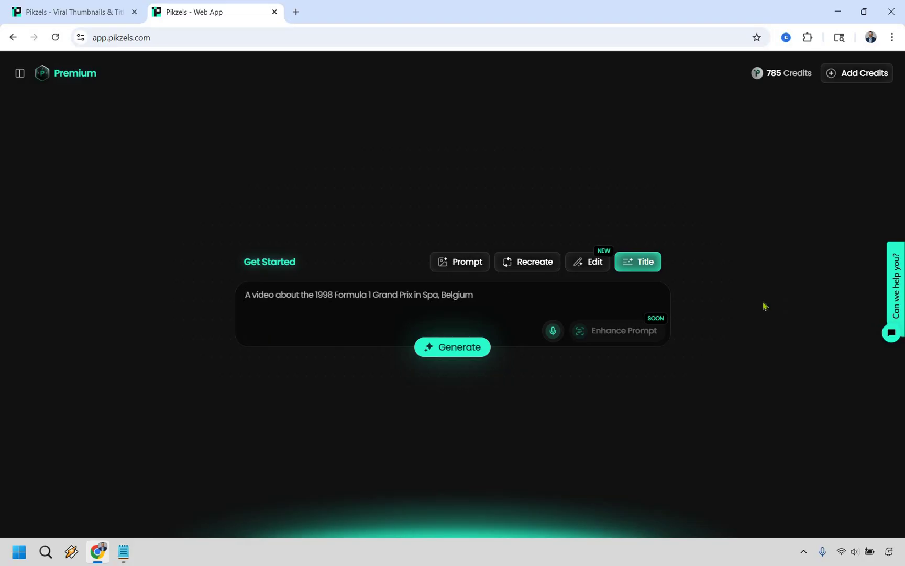
pyautogui.write('Write me a title ')
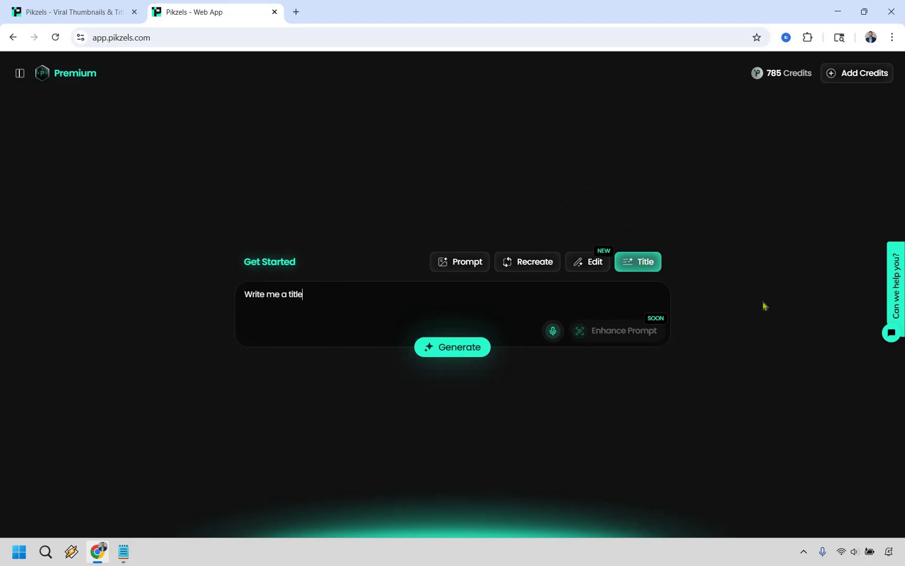
pyautogui.write('about finding the best online course ')
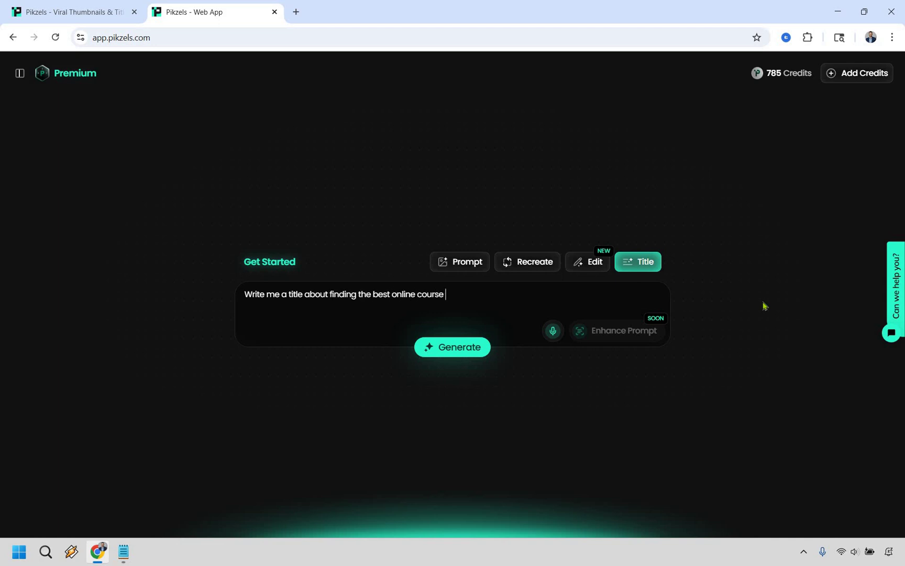
pyautogui.write('platform')
# Generate three title ideas from the online course platform prompt
pyautogui.click(464, 350)
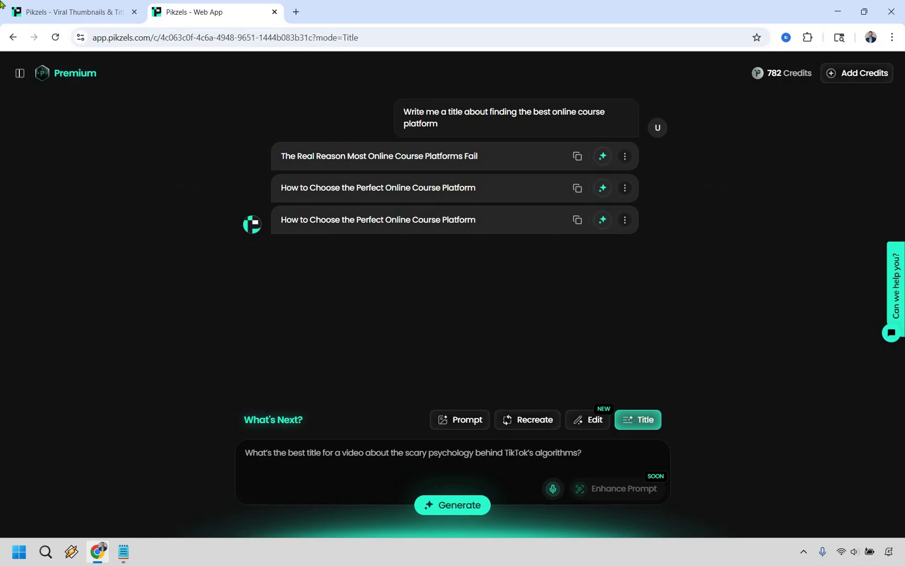
# Switch to the 'Pikzels - Viral Thumbnails & Titles' landing page tab
pyautogui.click(116, 12)
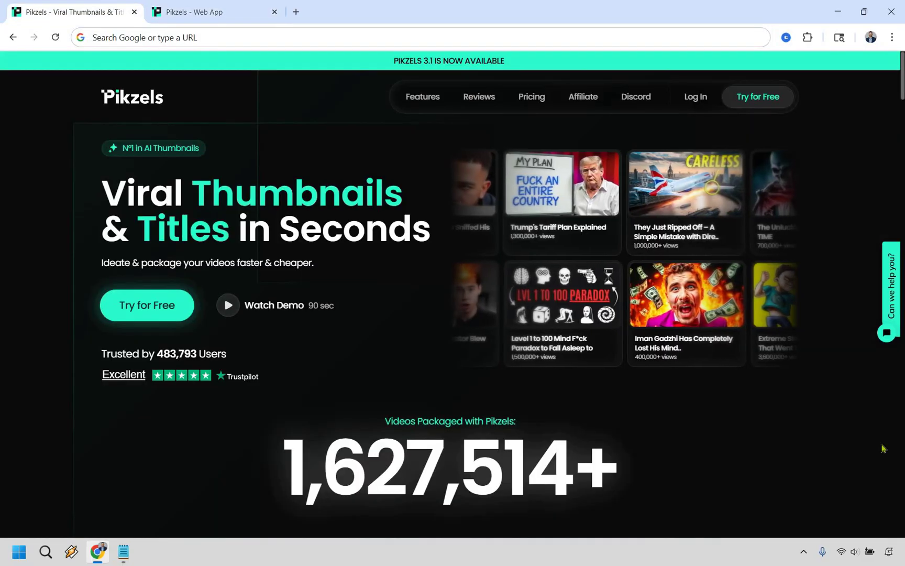